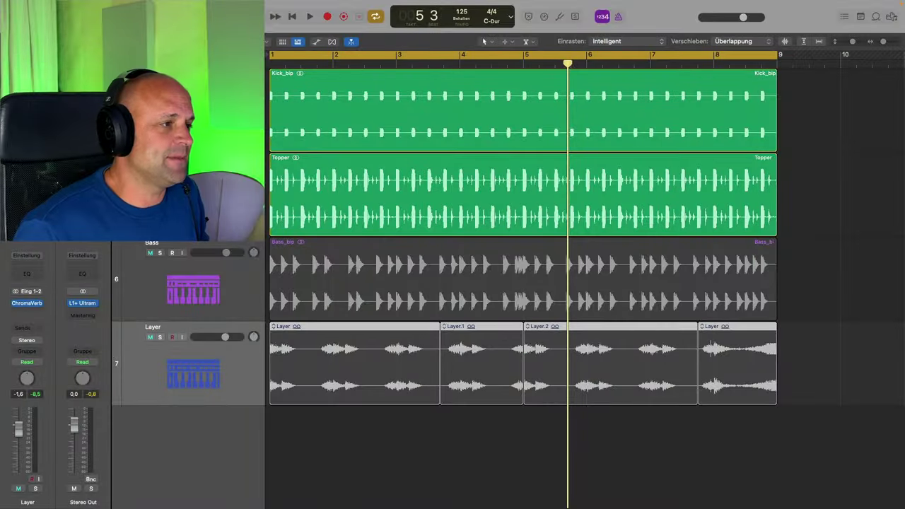
Step: Play the kick on its own by taking the loop out of solo
left_click(150, 168)
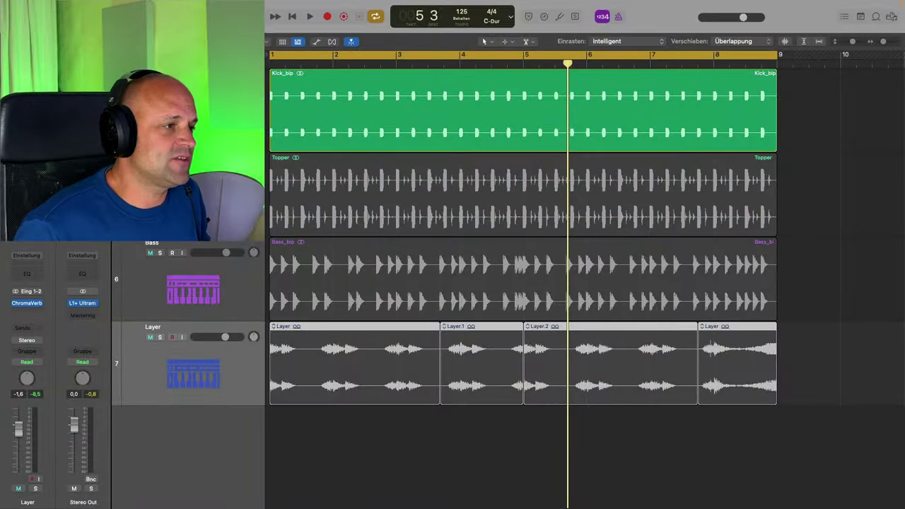
key("space")
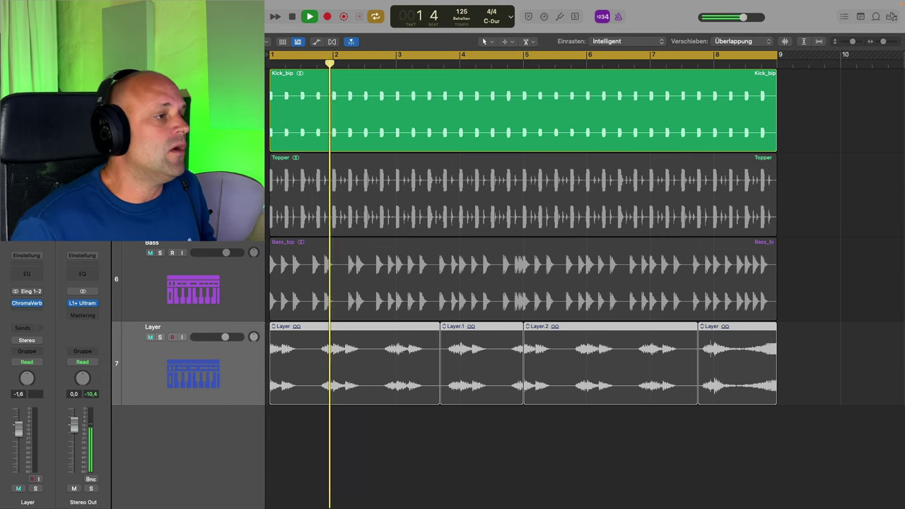
left_click(159, 168)
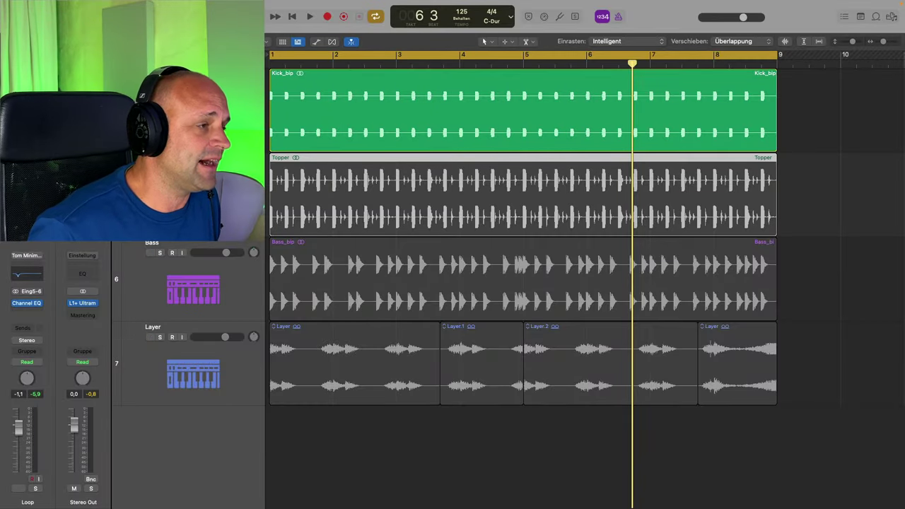
Step: Take the Kick track out of solo and solo only the Loop track
left_click(160, 83)
key("m")
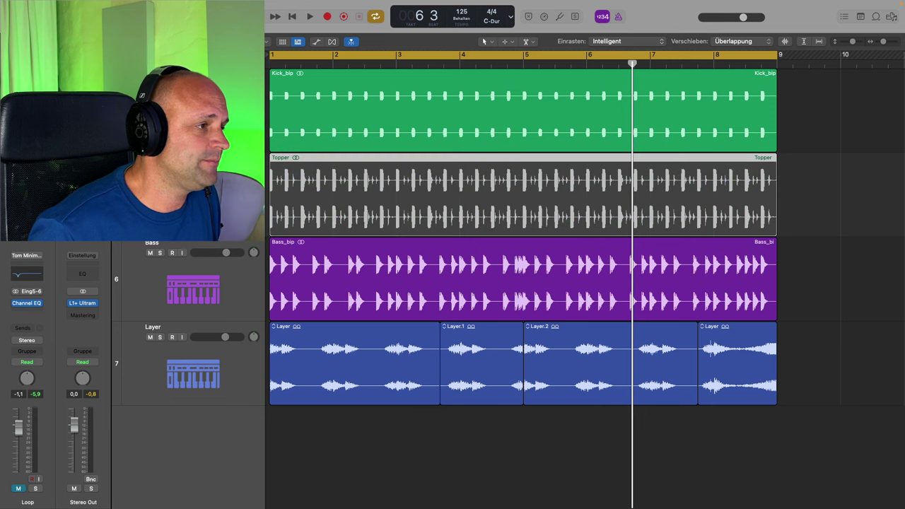
key("m")
key("s")
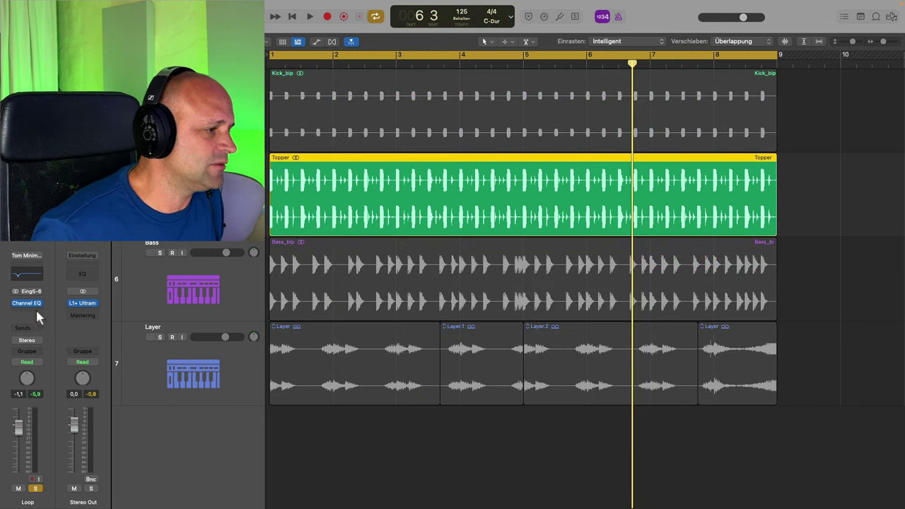
Step: Insert an AutoFilter plug-in after the Channel EQ on the Loop track
left_click(37, 314)
mouse_move(61, 409)
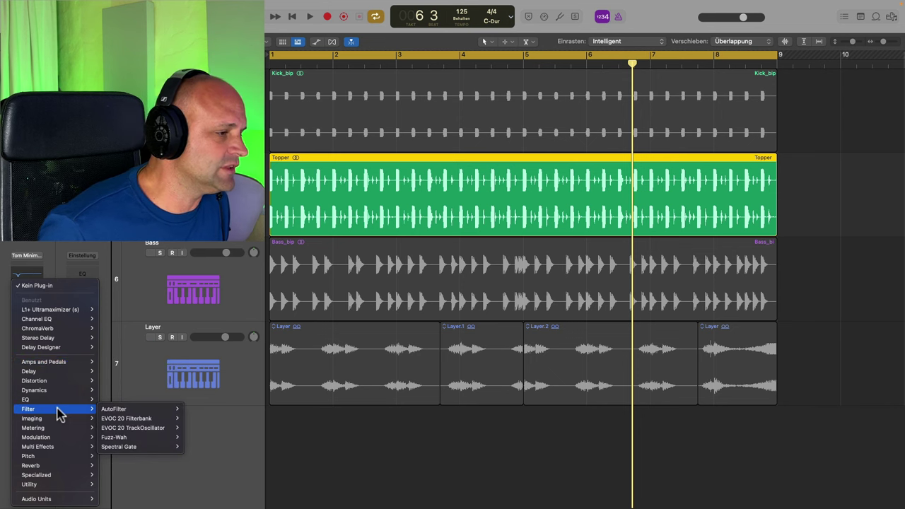
mouse_move(145, 413)
left_click(190, 409)
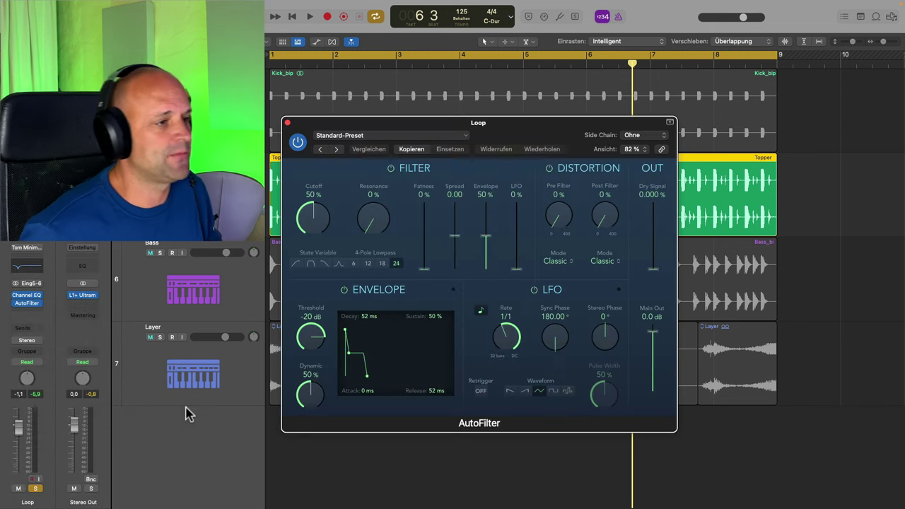
Step: Look through the AutoFilter presets and play the soloed loop with the default preset
left_click(458, 138)
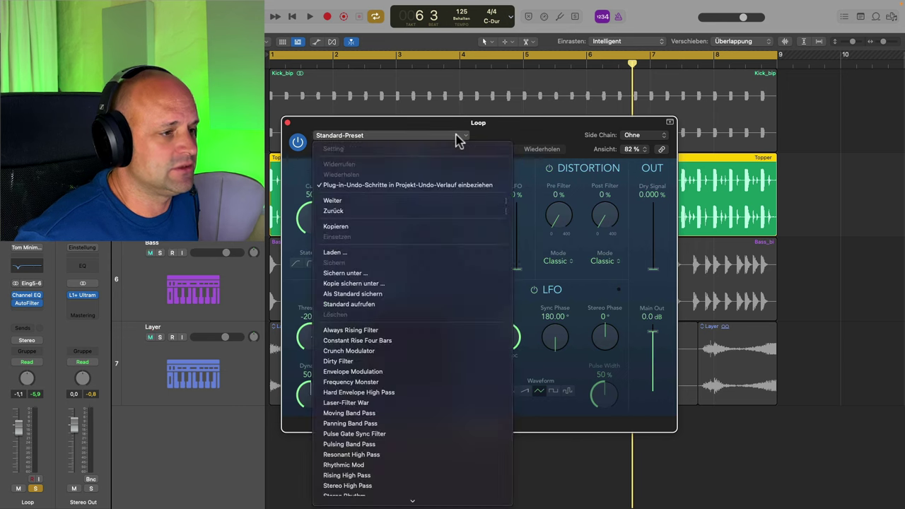
left_click(535, 126)
key("space")
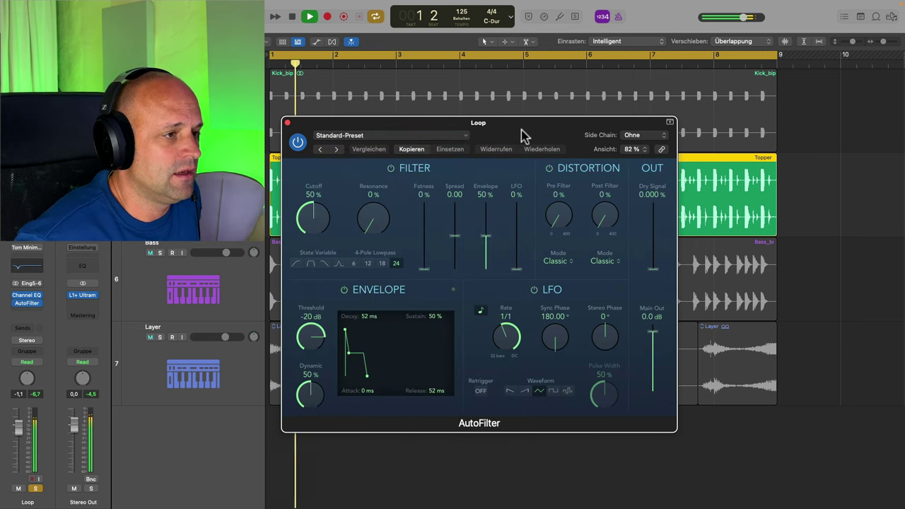
key("space")
Step: Audition the Laser-Filter War preset on the loop and recall the AutoFilter's default settings
left_click(458, 138)
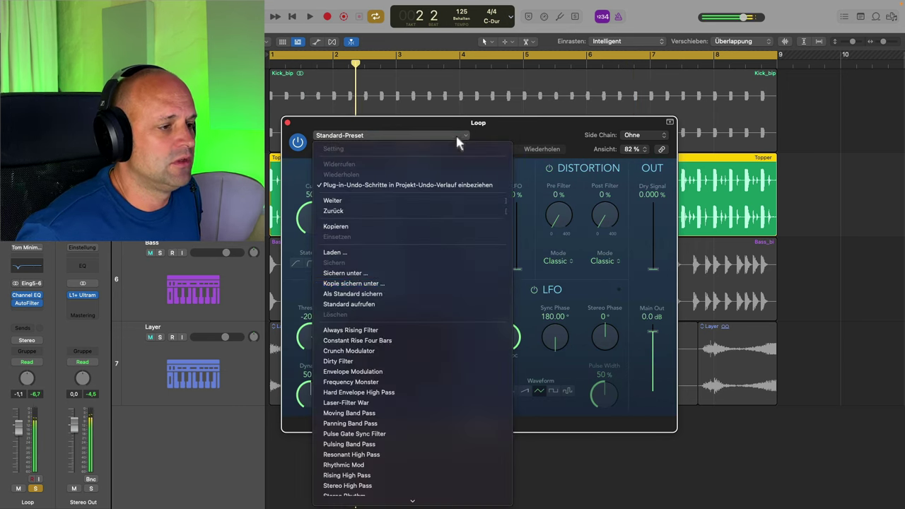
left_click(347, 402)
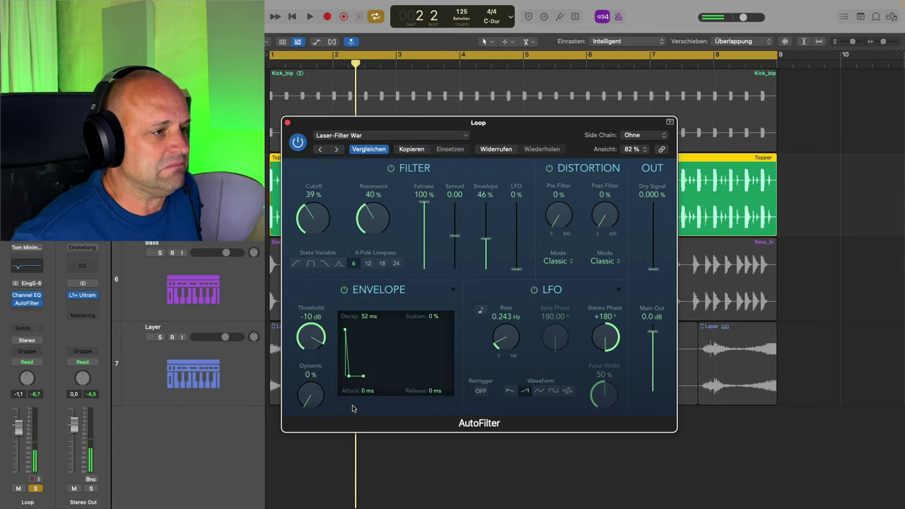
key("space")
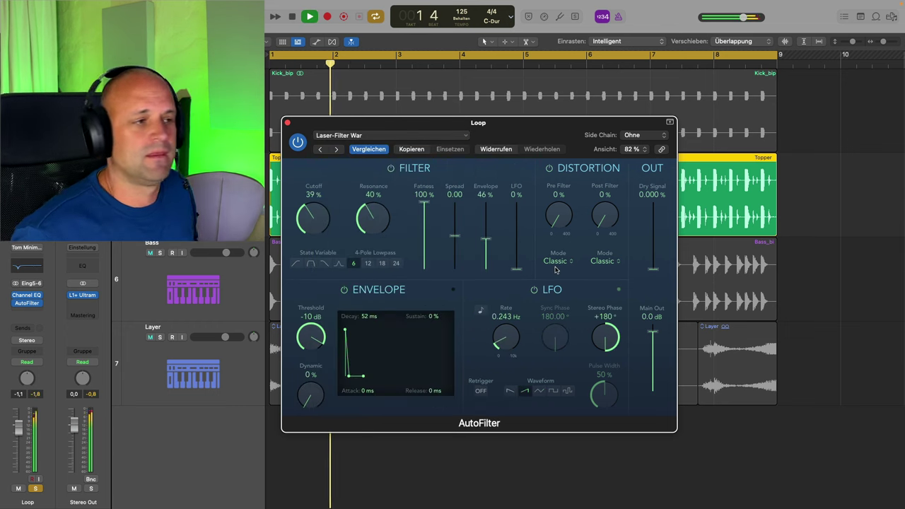
key("space")
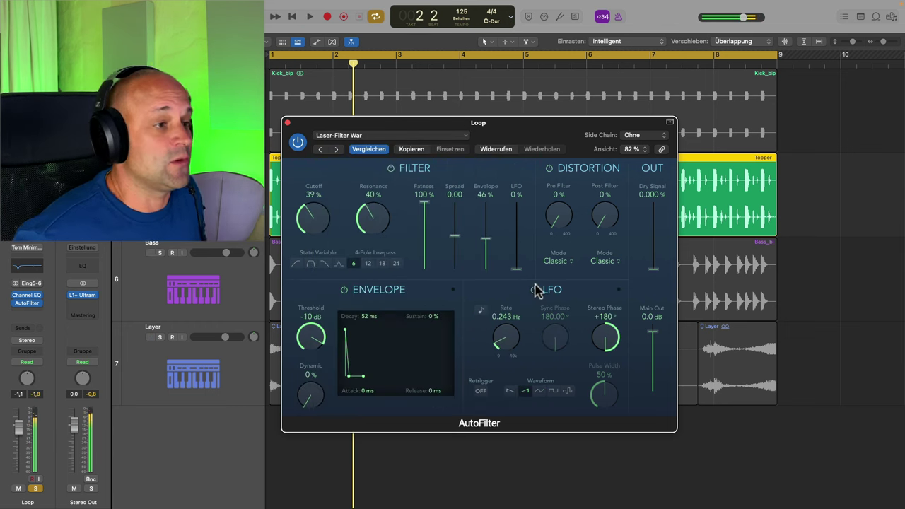
left_click(466, 136)
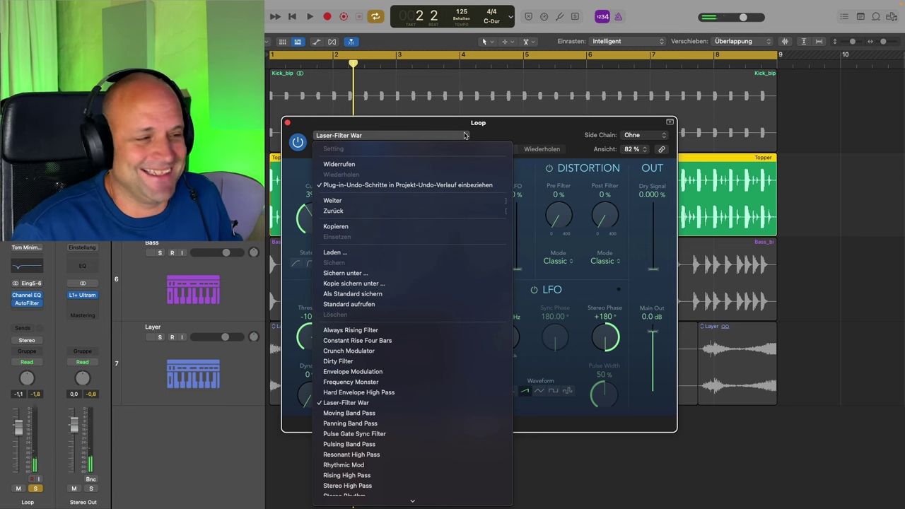
left_click(391, 305)
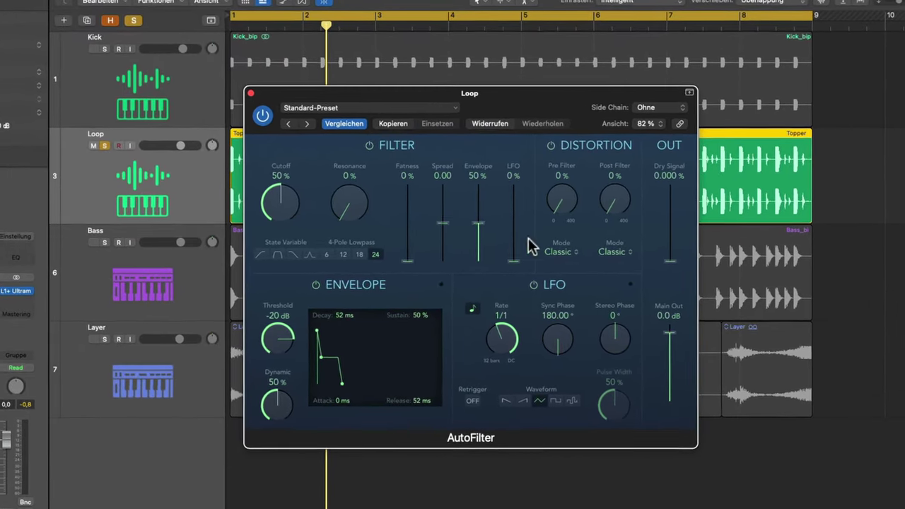
Step: Set the AutoFilter's modulation to Envelope 0 %, LFO rate 2 Bars and LFO amount 39 %
left_click_drag(478, 224, 483, 286)
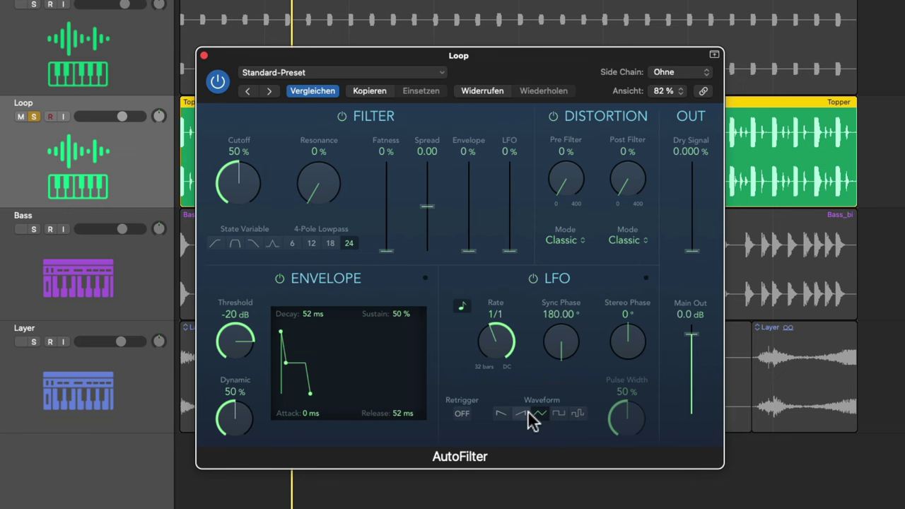
left_click_drag(493, 346, 488, 344)
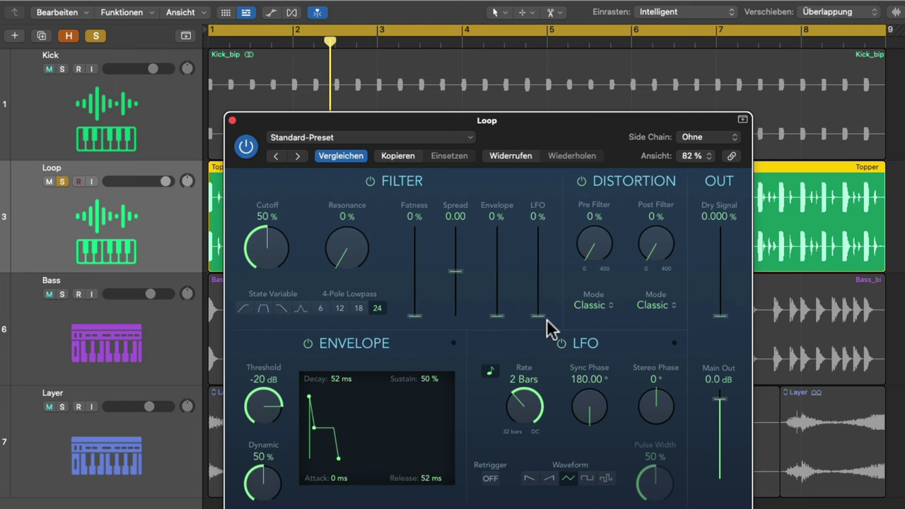
left_click_drag(541, 316, 544, 260)
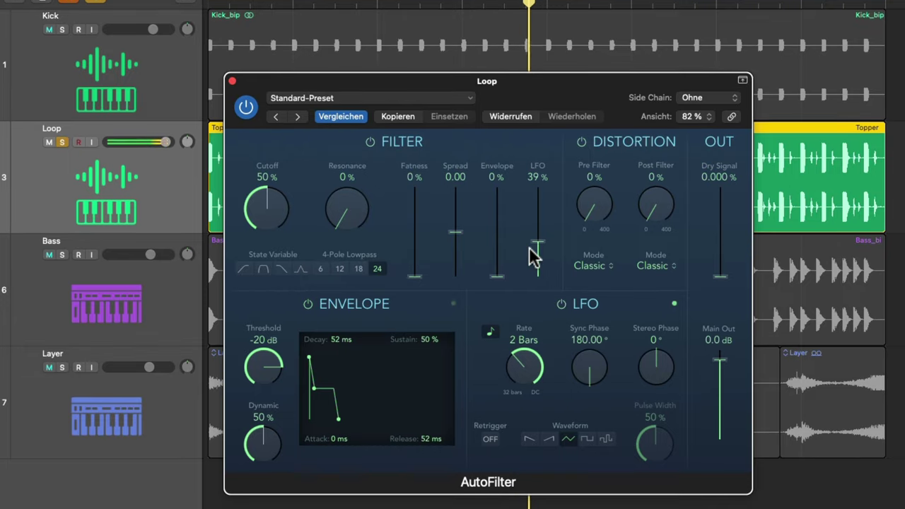
Step: Set the filter Cutoff to 61 % and the Resonance to 15 %, and close the plug-in window
left_click_drag(280, 222, 268, 193)
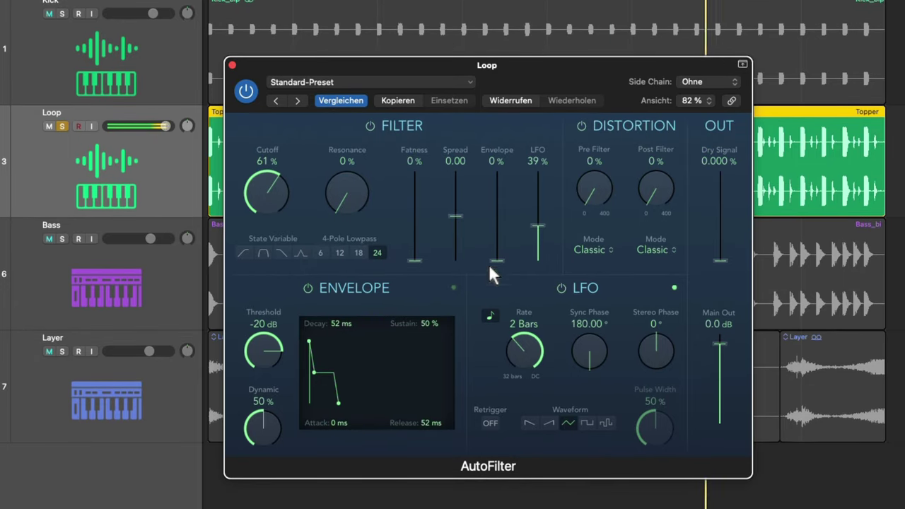
left_click_drag(338, 193, 337, 176)
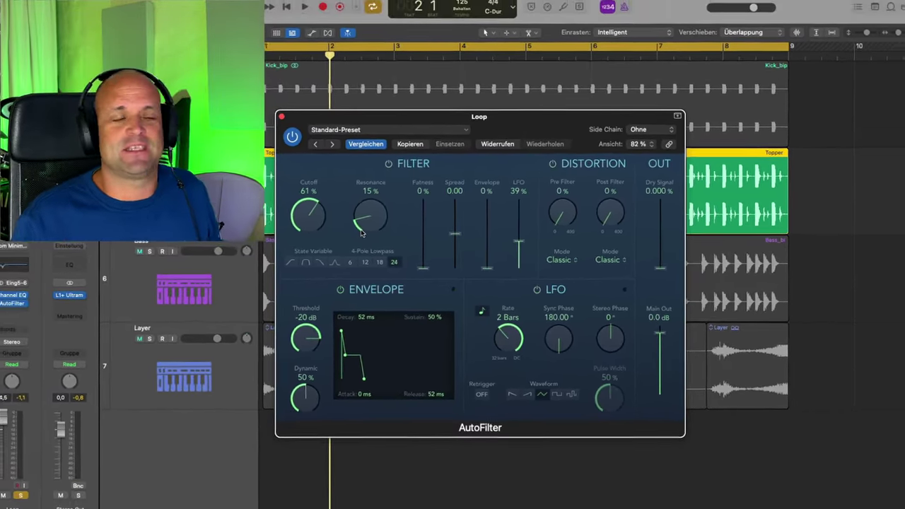
left_click(287, 125)
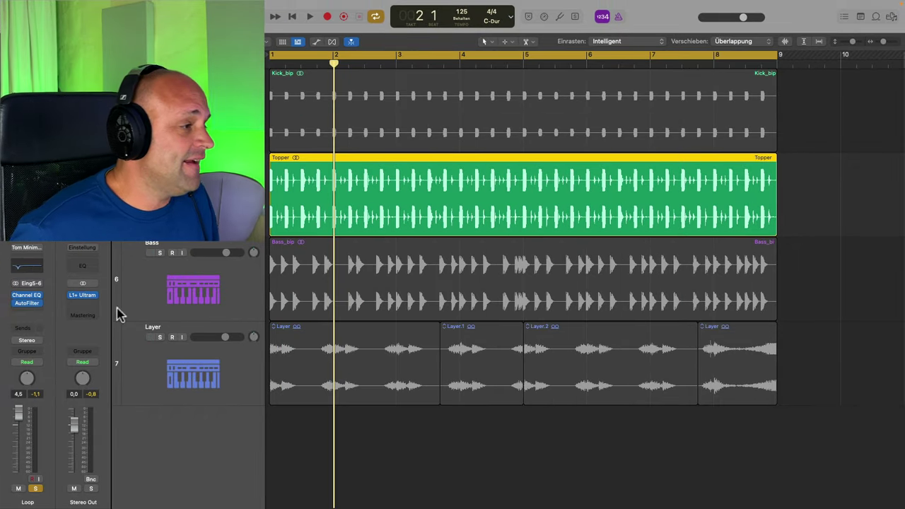
Step: Insert a second AutoFilter in stereo below the first one on the Loop track
left_click(21, 309)
mouse_move(22, 312)
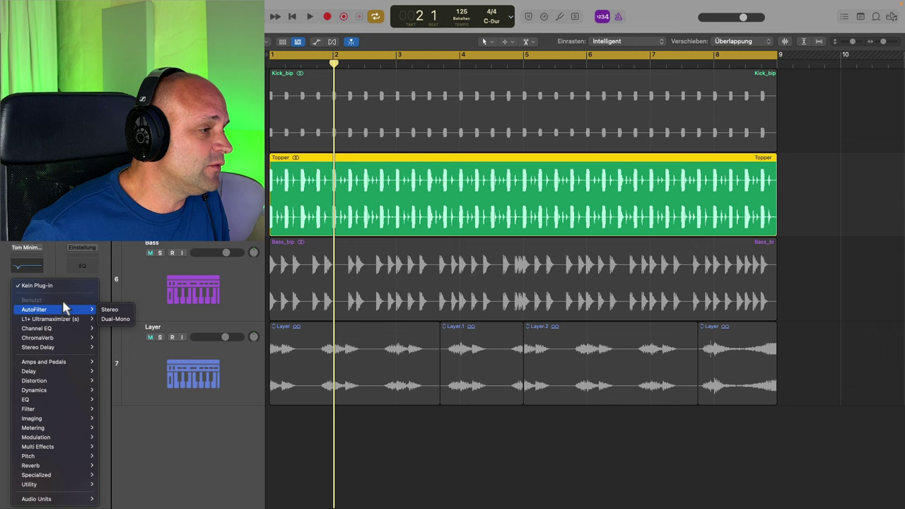
left_click(110, 310)
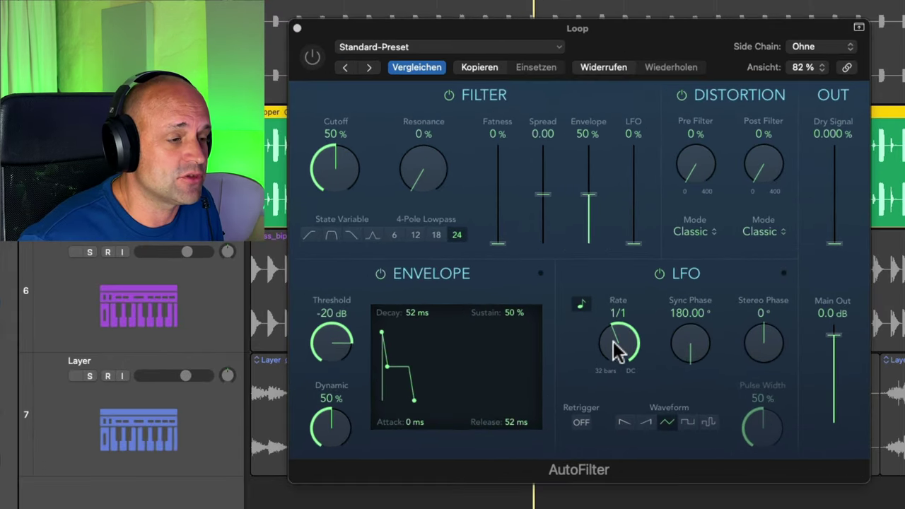
Step: Switch the second AutoFilter to the band-pass filter type, with LFO rate 1/2, Envelope 0 % and LFO amount 48 %
mouse_move(613, 340)
left_mouse_down()
mouse_move(603, 370)
mouse_move(602, 333)
left_mouse_up()
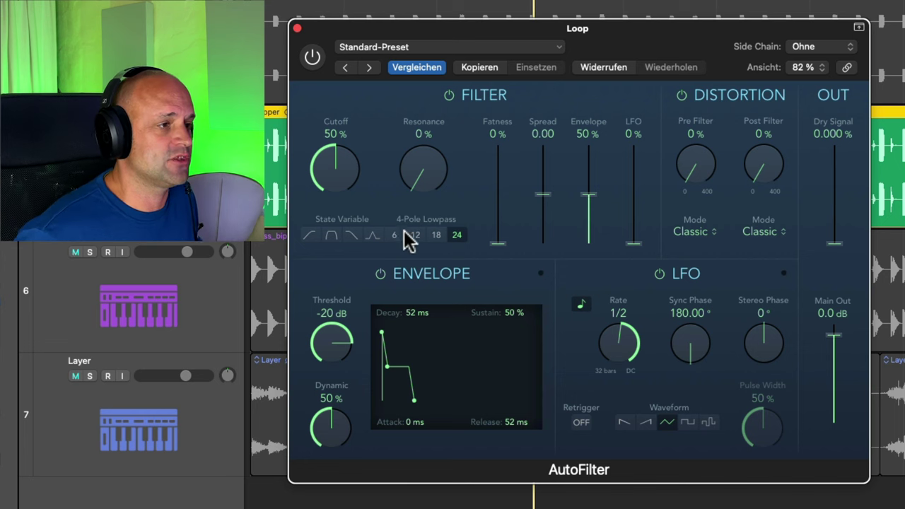
left_click(331, 236)
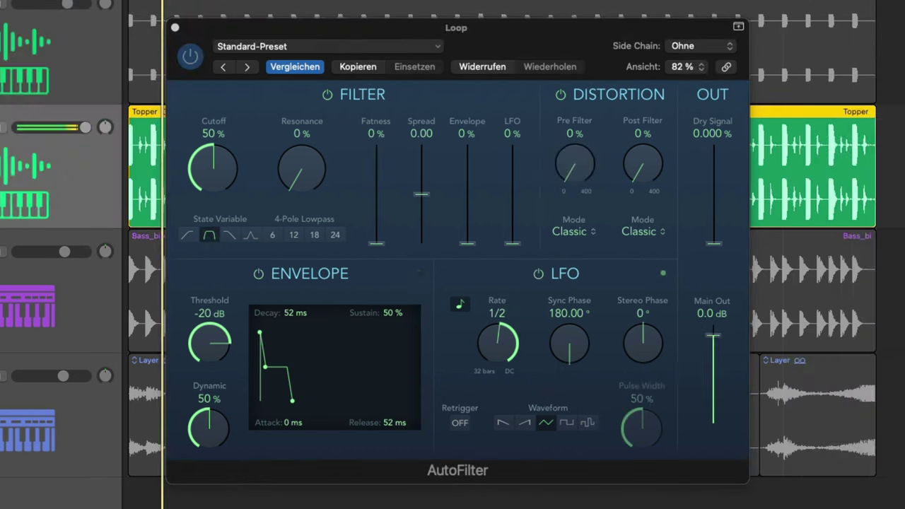
left_click_drag(507, 242, 505, 191)
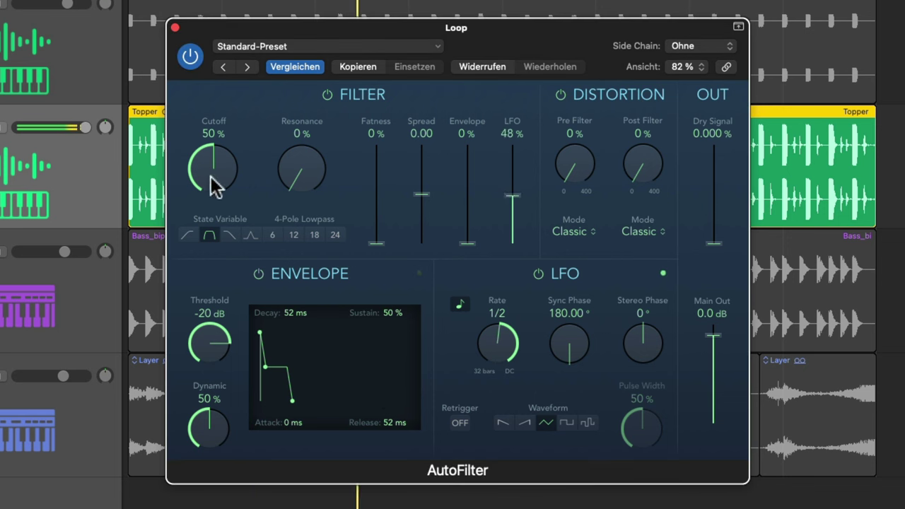
Step: Set the second AutoFilter's Cutoff to 60 % and Resonance to 15 %, and raise its Post Filter distortion
left_click_drag(211, 176, 198, 158)
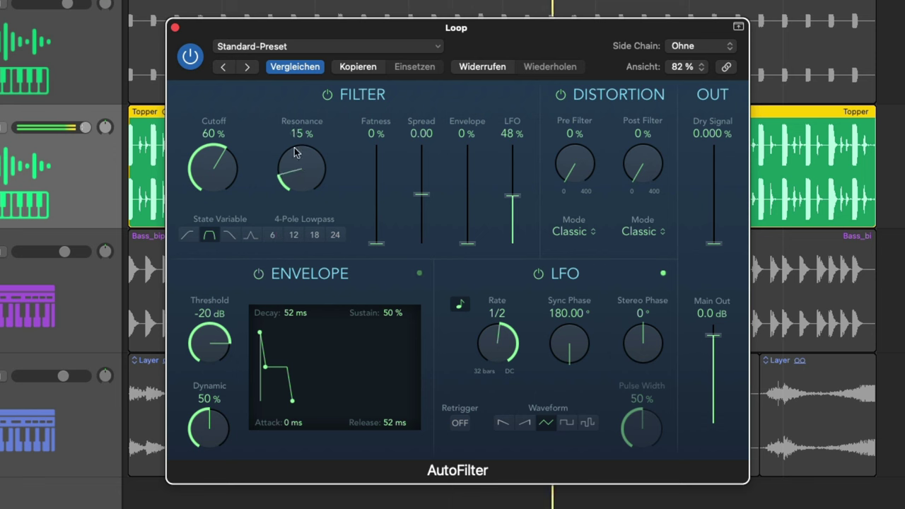
left_click_drag(294, 166, 294, 167)
left_click_drag(629, 170, 627, 147)
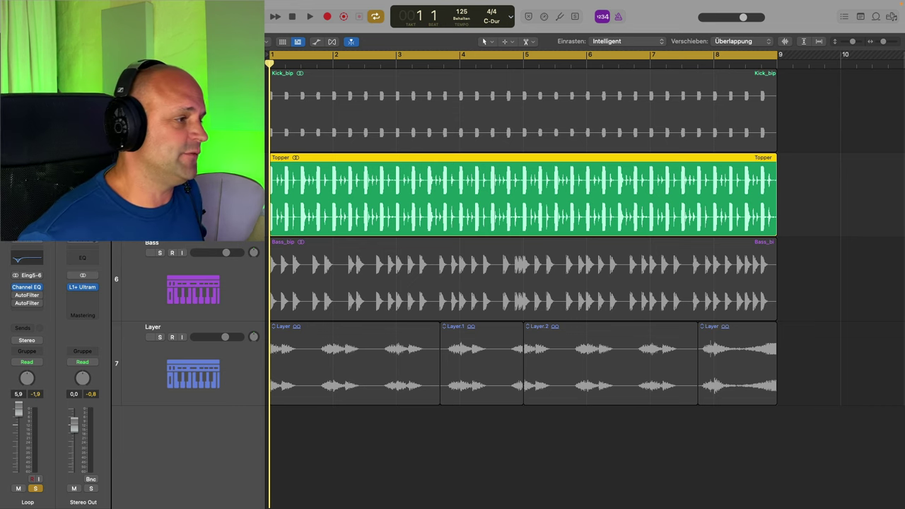
Step: Play the soloed loop without filtering and switch both AutoFilters on during playback
key("space")
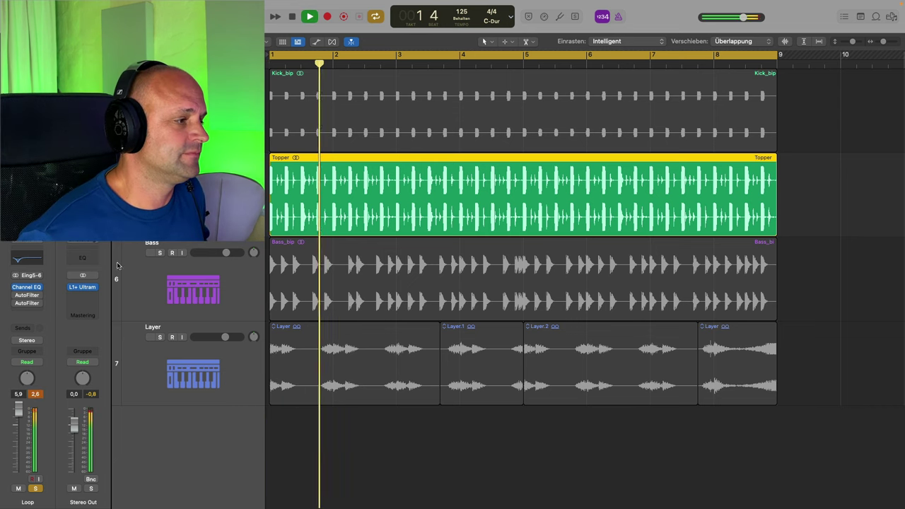
left_click(16, 295)
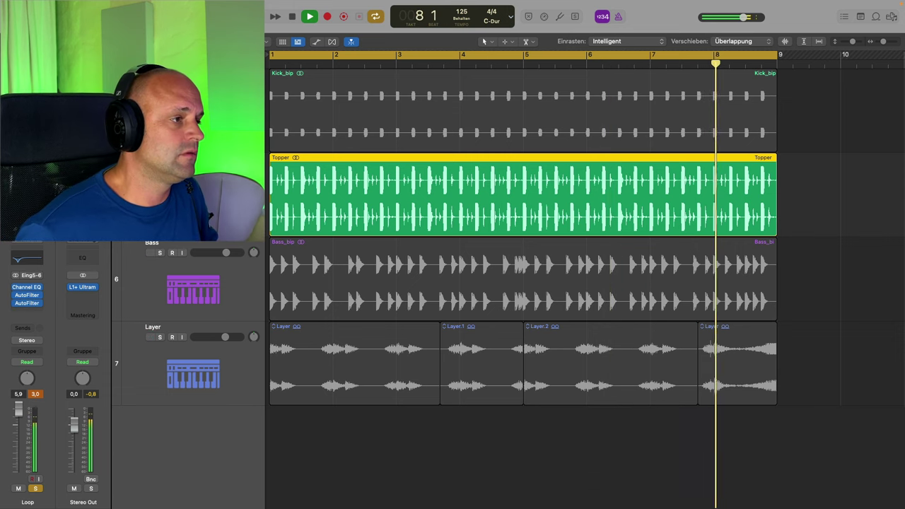
Step: Take the Loop track out of solo and raise its volume to 6.0 dB while the full mix plays
left_click(160, 168)
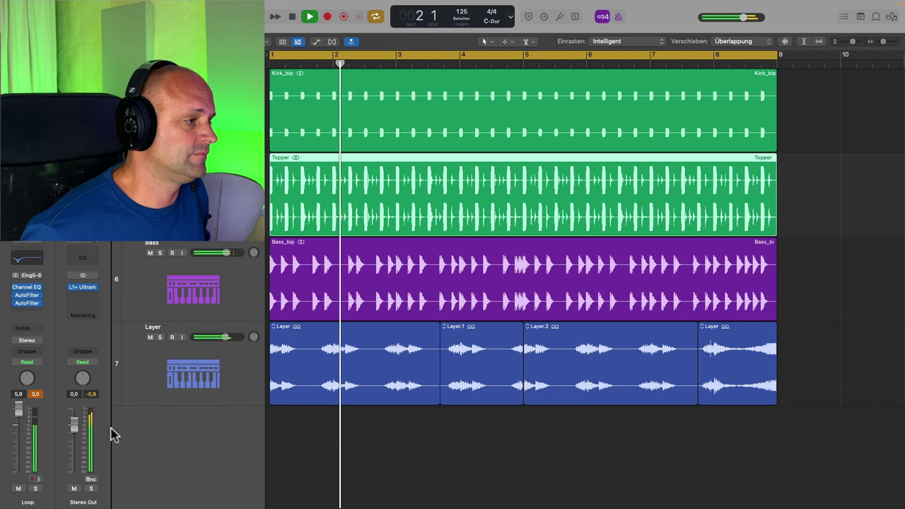
left_click_drag(19, 410, 26, 373)
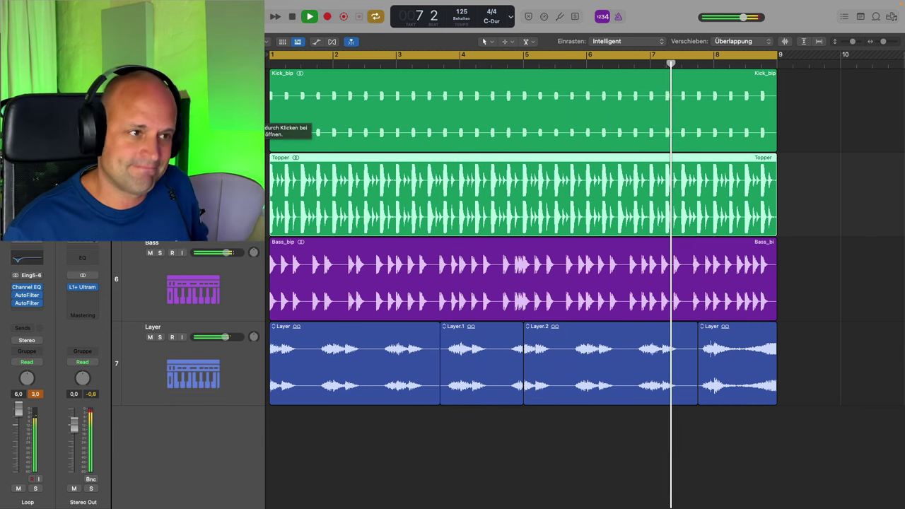
key("space")
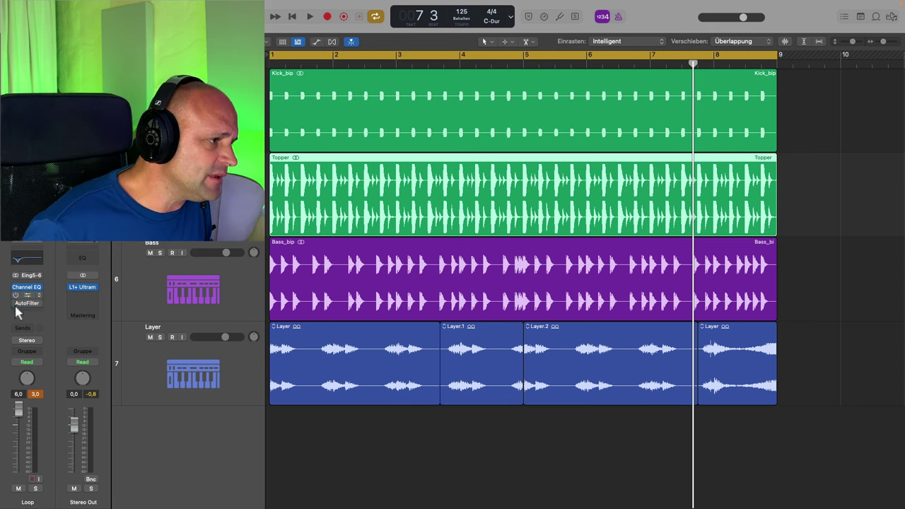
Step: Compare the full mix with both AutoFilters bypassed and switched back on
key("space")
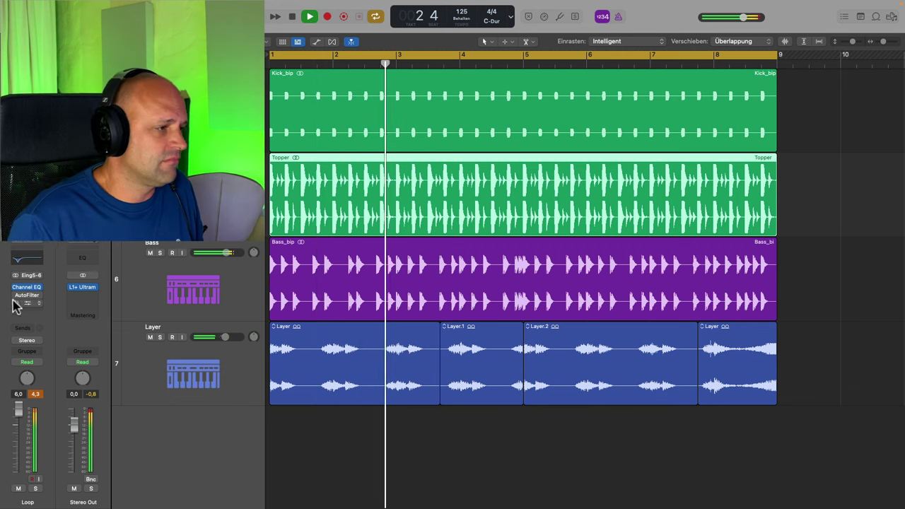
left_click(15, 303)
key("space")
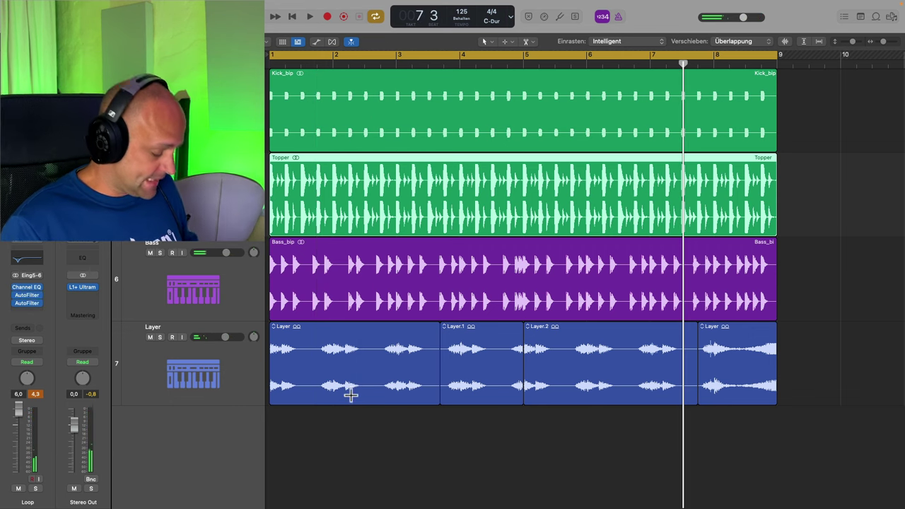
Step: Show the mixer and insert a stereo Stereo Delay on the DEL aux channel
key("x")
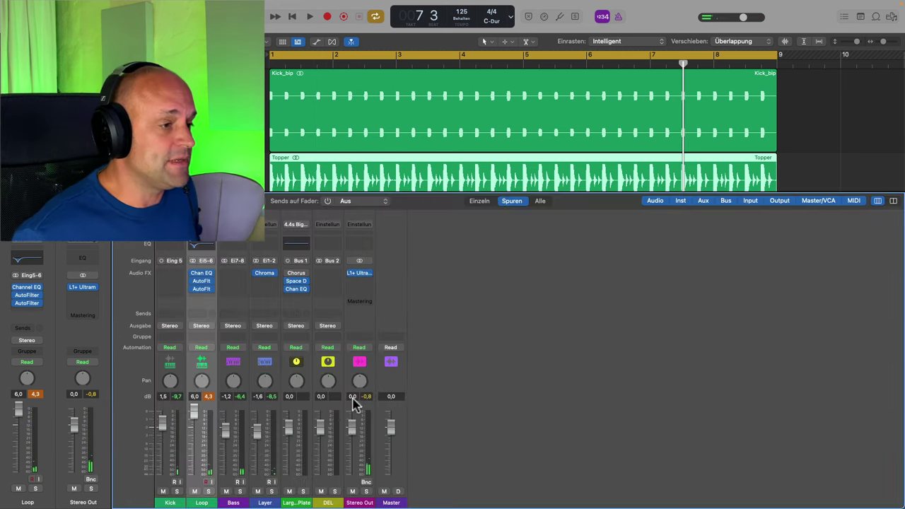
left_click(336, 276)
mouse_move(351, 364)
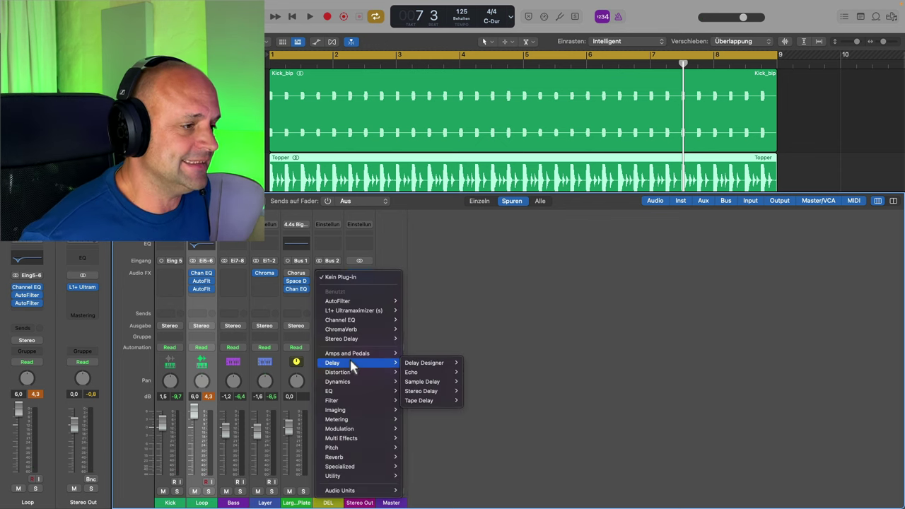
mouse_move(430, 382)
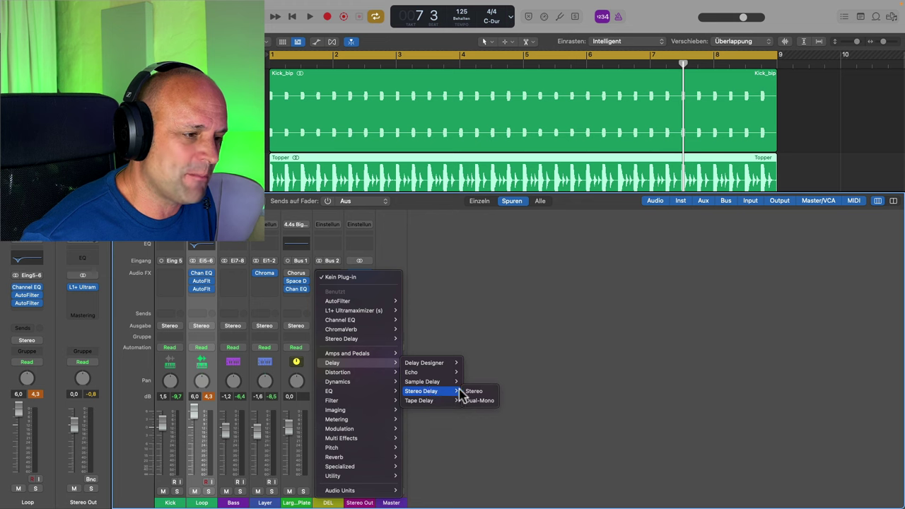
left_click(486, 392)
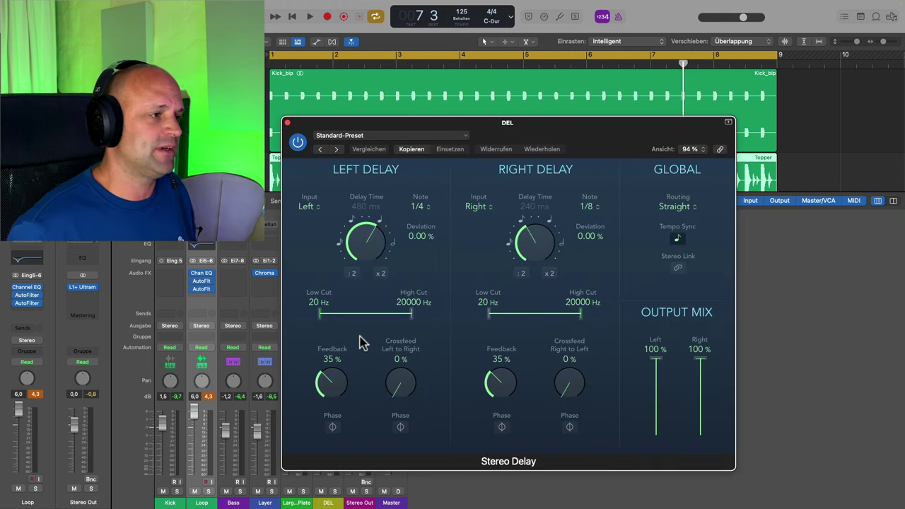
Step: Solo the Loop track, add a send to Bus 2, and raise the send level to -5.1 dB during playback
left_click(170, 175)
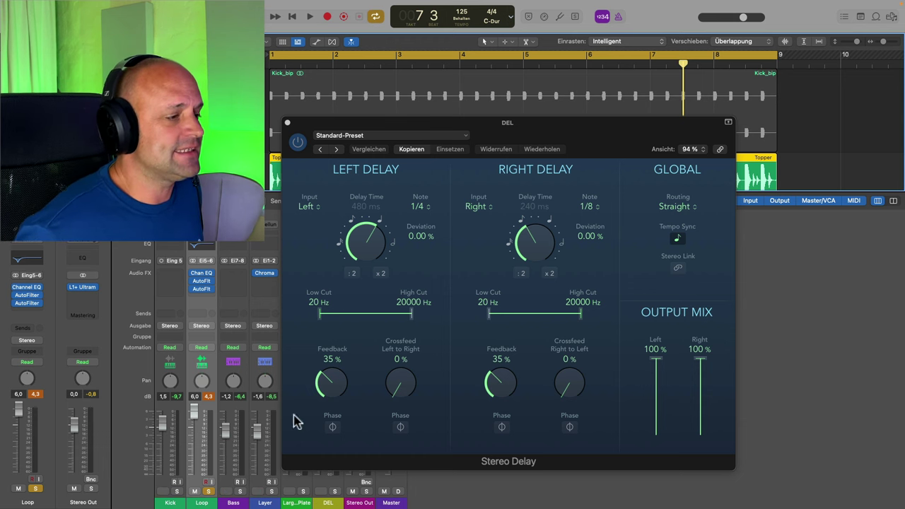
left_click(201, 314)
mouse_move(200, 327)
left_click(300, 160)
left_click_drag(507, 125, 487, 111)
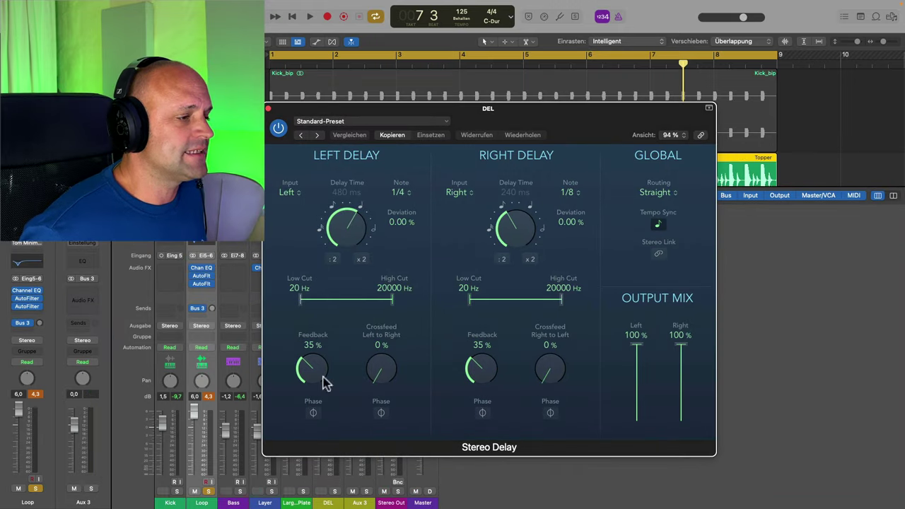
left_click(208, 397)
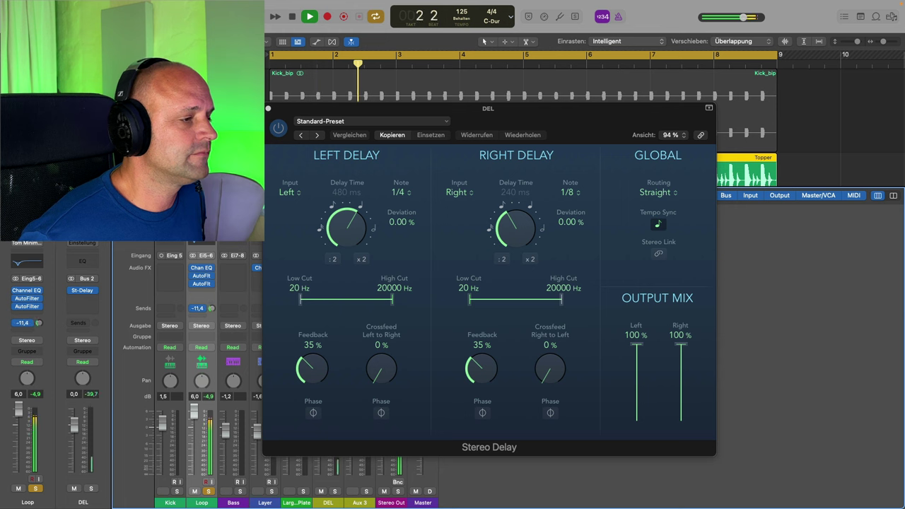
left_click_drag(198, 308, 207, 304)
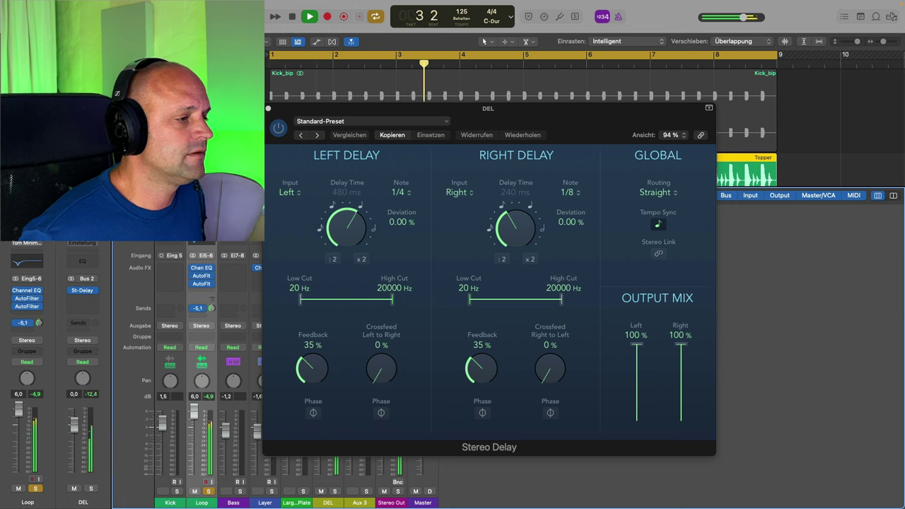
Step: Set the delay's cuts to 920 and 15000 Hz left, 650 and 13300 Hz right, and raise the Loop's Bus 2 send to -2.2 dB
left_click_drag(302, 298, 327, 298)
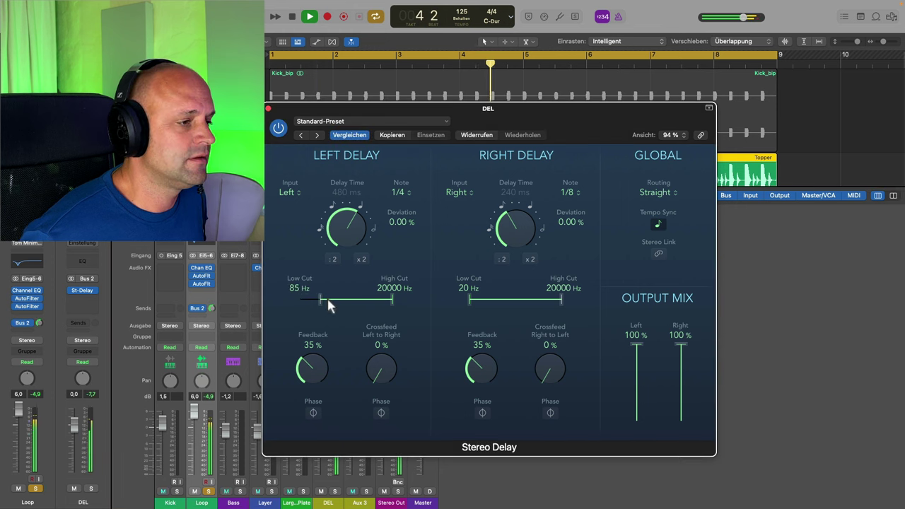
left_click_drag(392, 300, 388, 300)
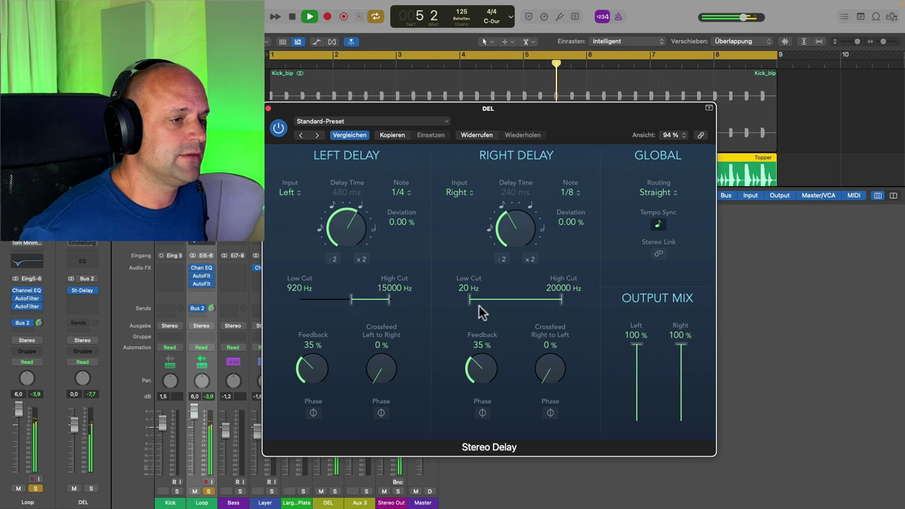
left_click_drag(471, 297, 557, 304)
left_click_drag(212, 309, 211, 307)
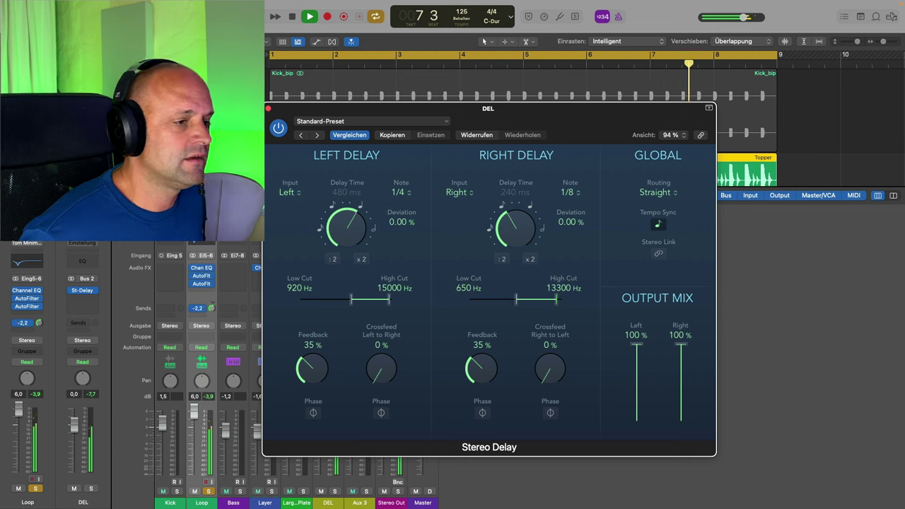
Step: Set the Stereo Delay's feedback to 45 % left and 46 % right, close the plug-in, and stop the playback
left_click_drag(301, 379, 301, 367)
mouse_move(478, 383)
left_mouse_down()
mouse_move(478, 360)
mouse_move(476, 373)
left_mouse_up()
left_click_drag(312, 366, 312, 374)
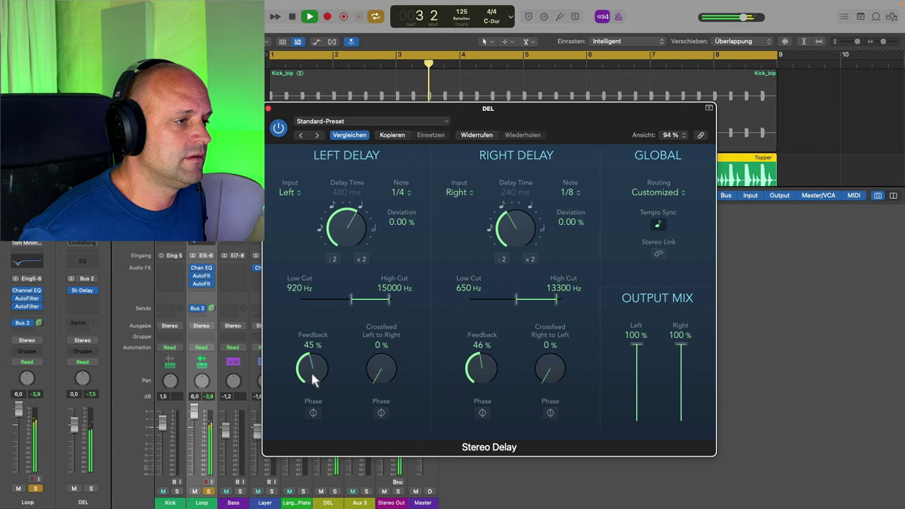
left_click(268, 109)
key("space")
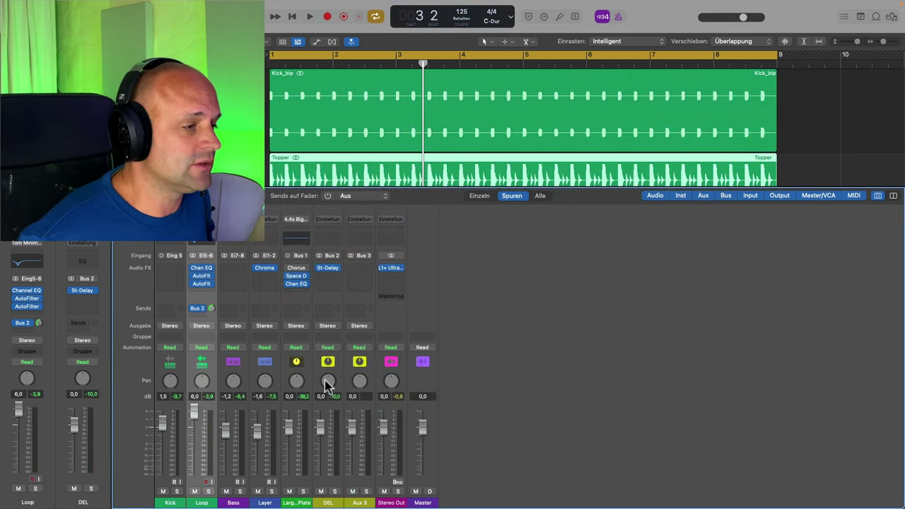
Step: Add a Bus 1 Large Plate send to the DEL channel at -19.7 dB and play the full mix
left_click(334, 337)
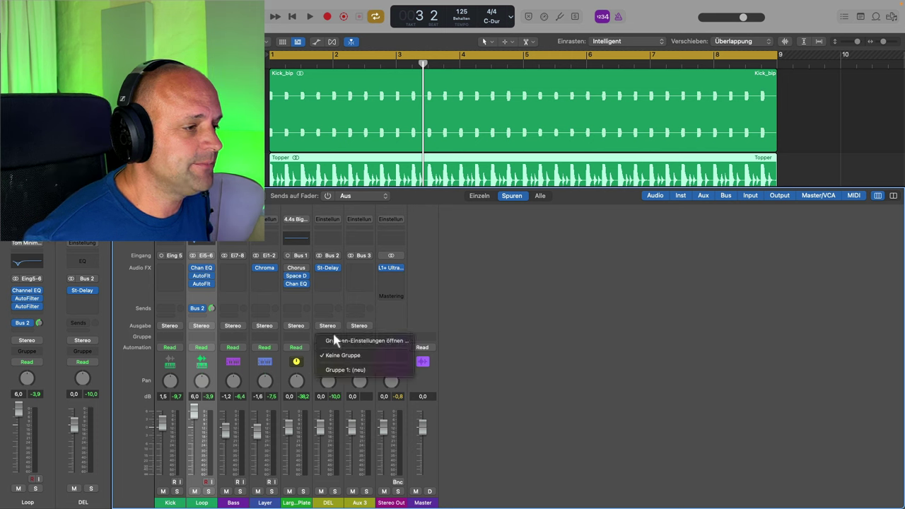
left_click(333, 335)
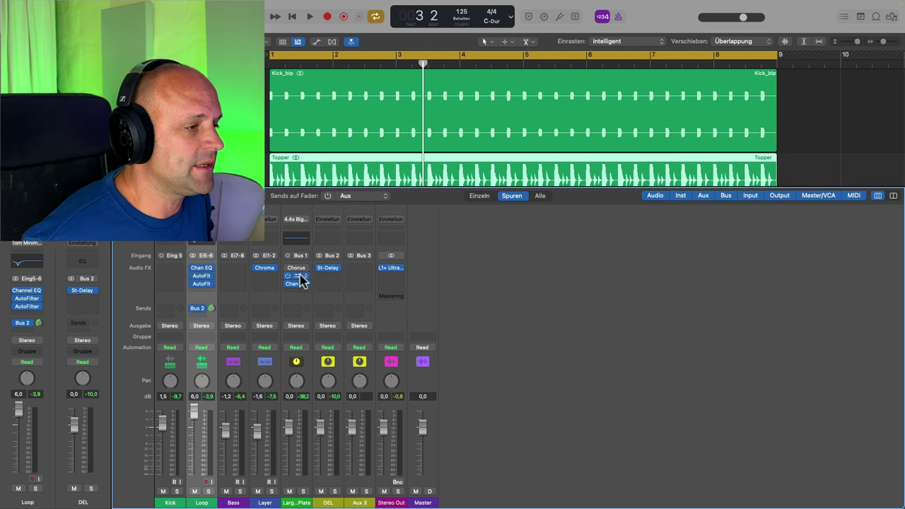
left_click(327, 313)
mouse_move(329, 322)
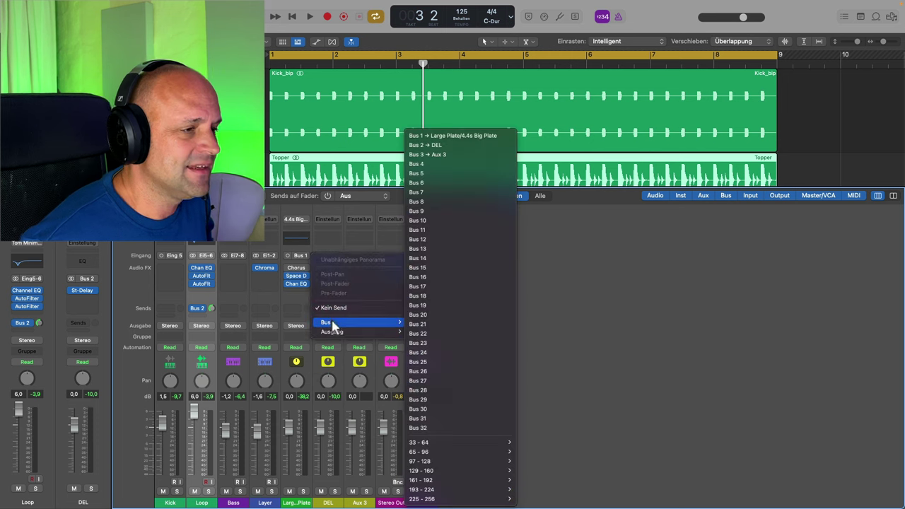
left_click(453, 136)
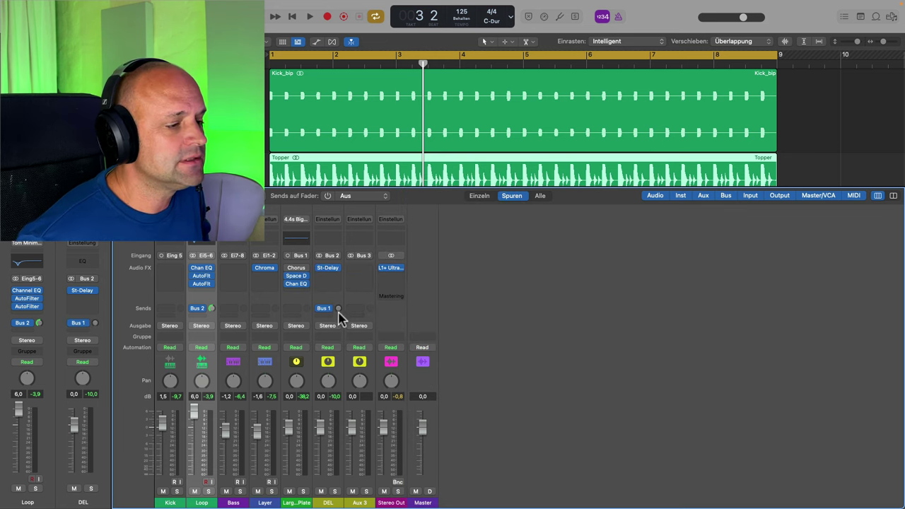
key("space")
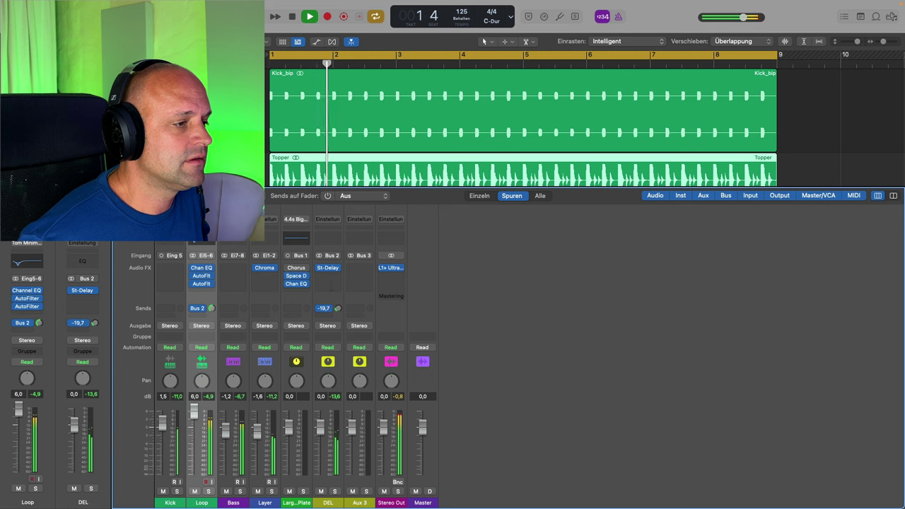